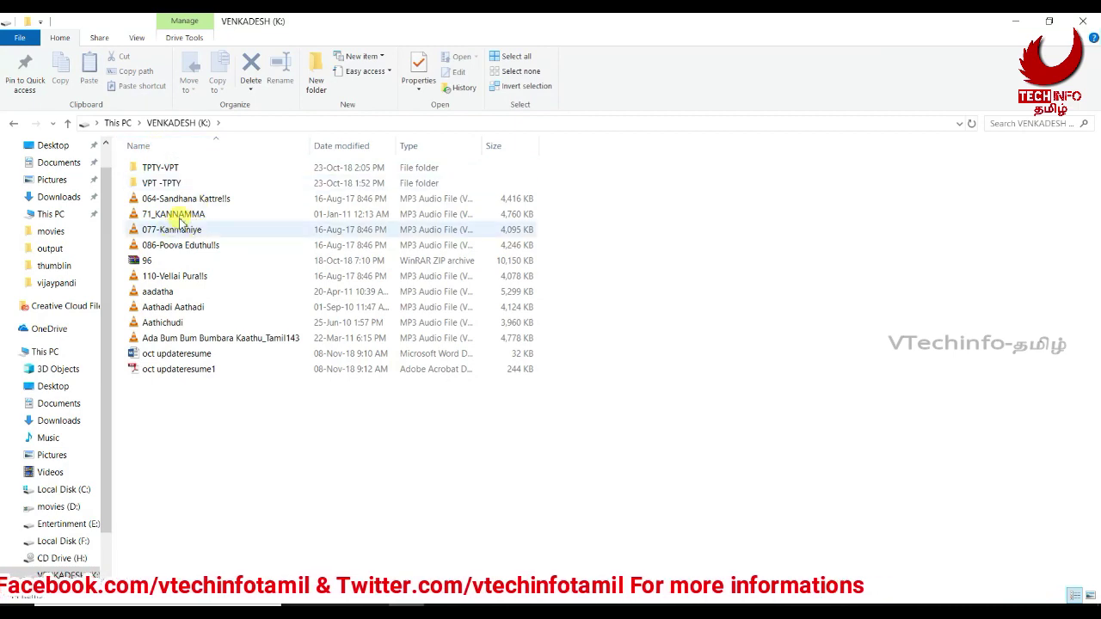
Step: Return to This PC and start turning on BitLocker for removable drive K:
click(11, 124)
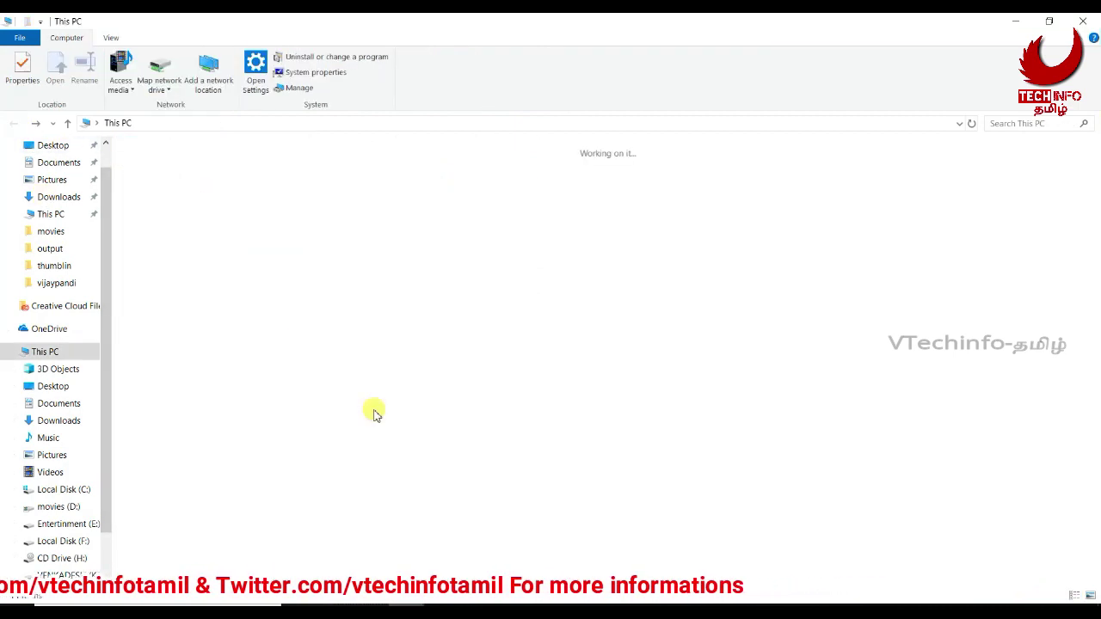
mouse_move(406, 334)
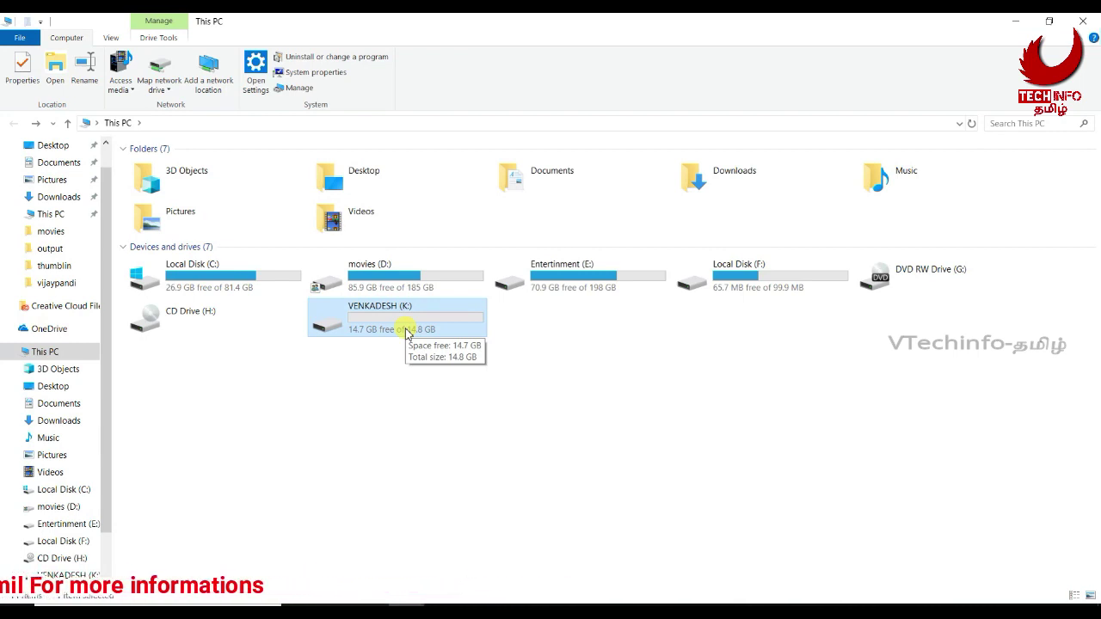
right_click(408, 335)
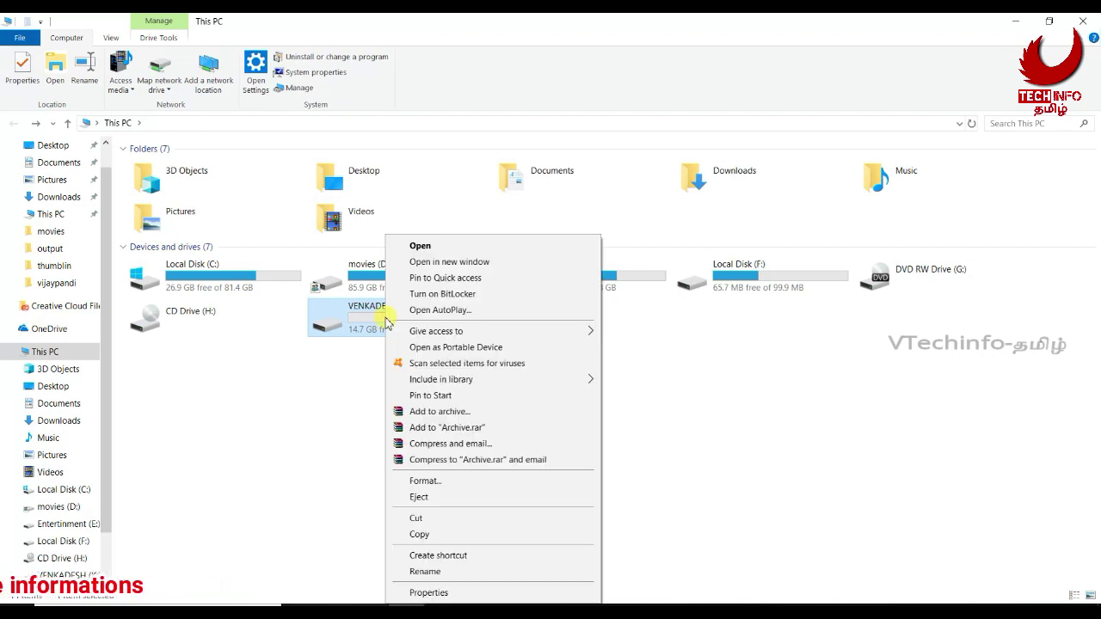
click(453, 299)
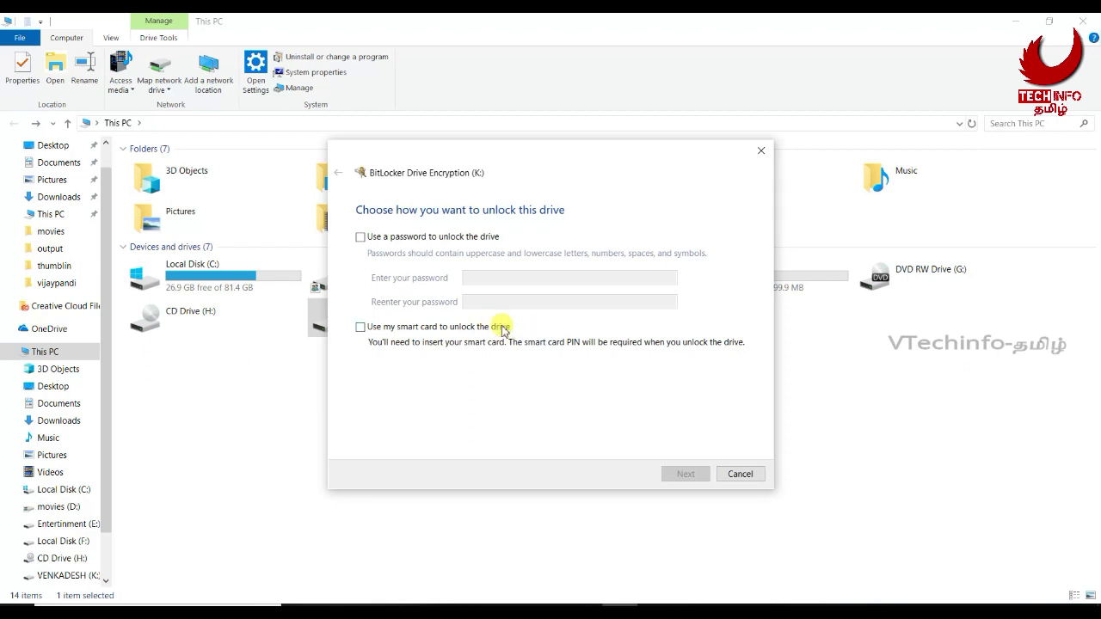
Step: Choose to unlock the drive with a password, enter and re-enter the drive password, and continue
click(360, 237)
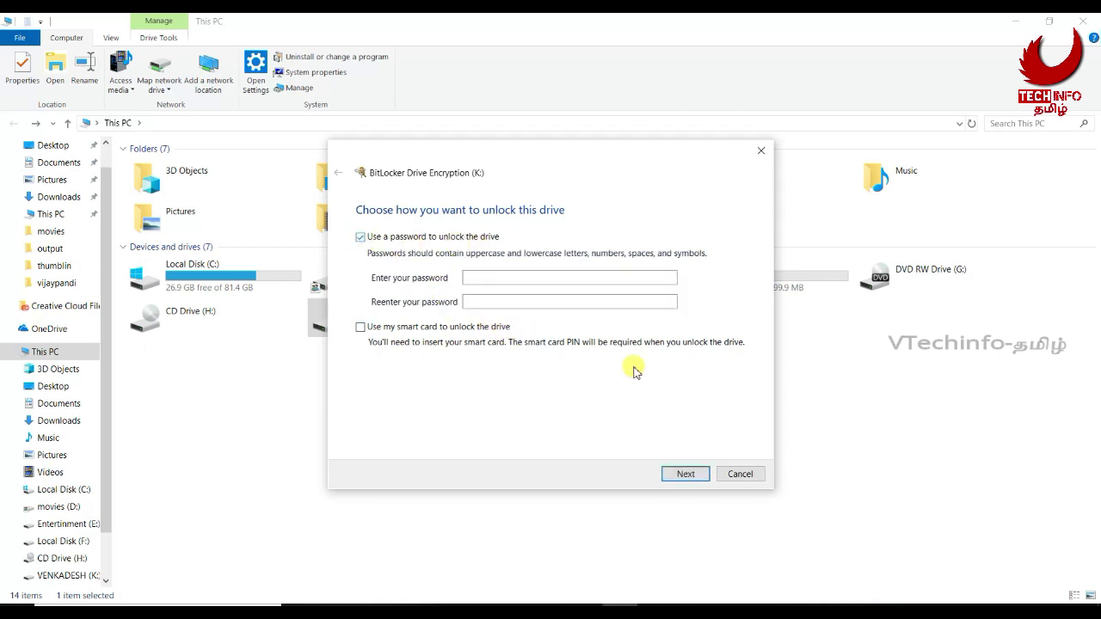
click(525, 277)
text(a)
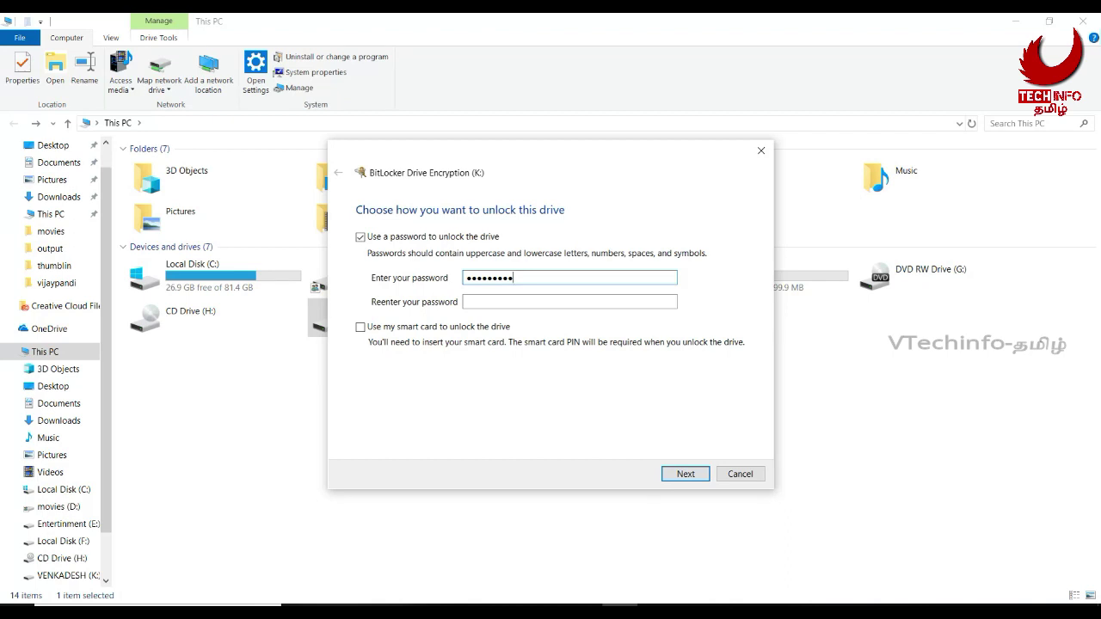
click(546, 300)
text(•••••••••)
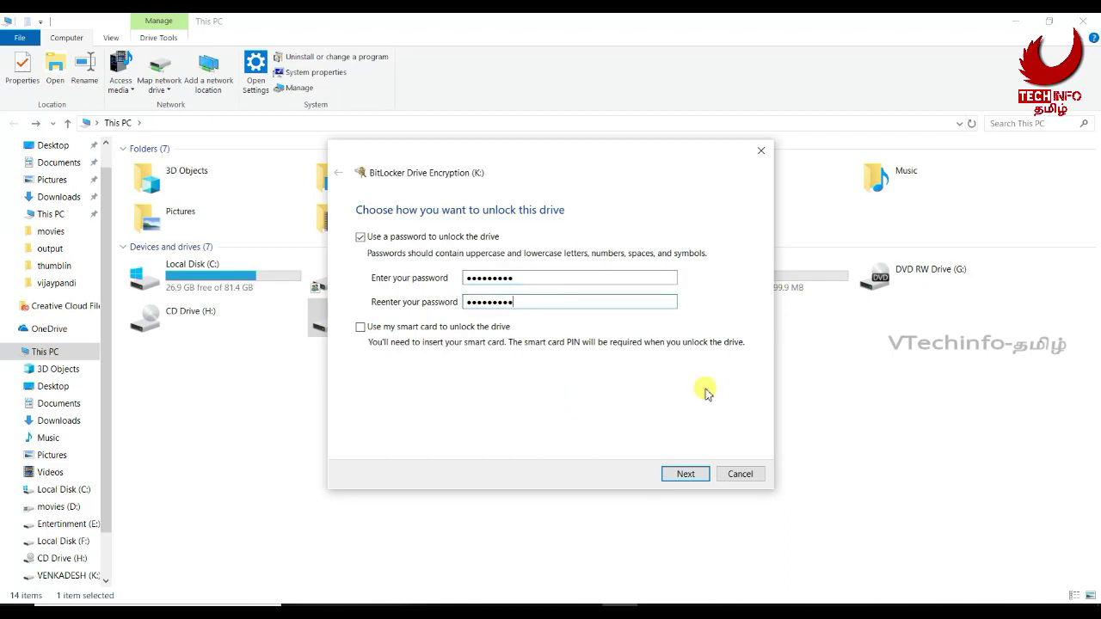
click(677, 474)
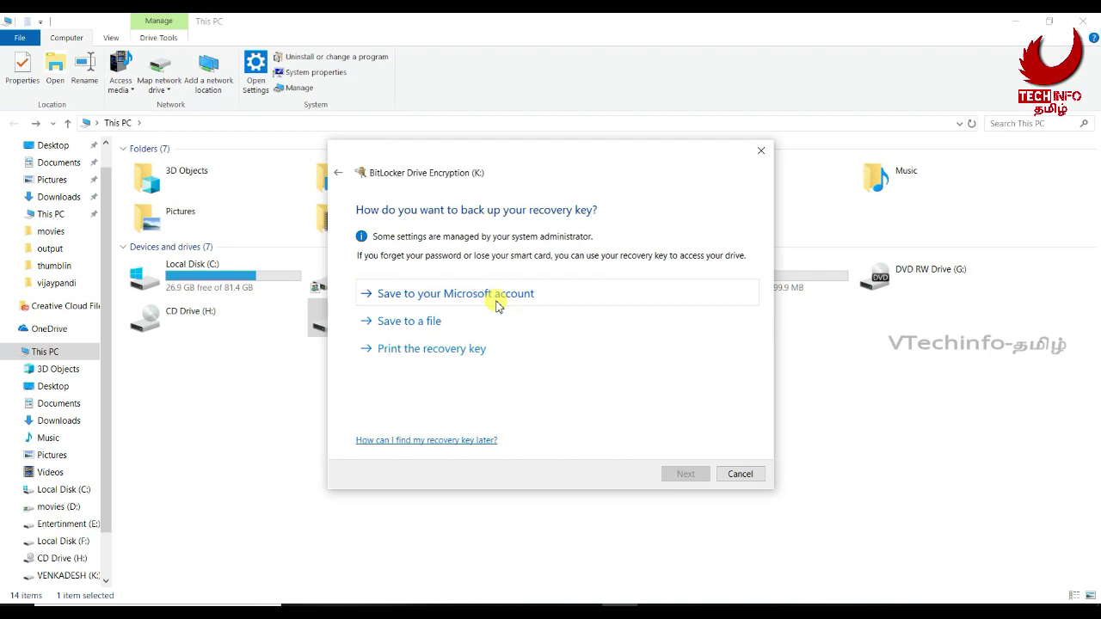
Step: Back up the recovery key as a text file in the Custom Office Templates folder under Documents
click(426, 327)
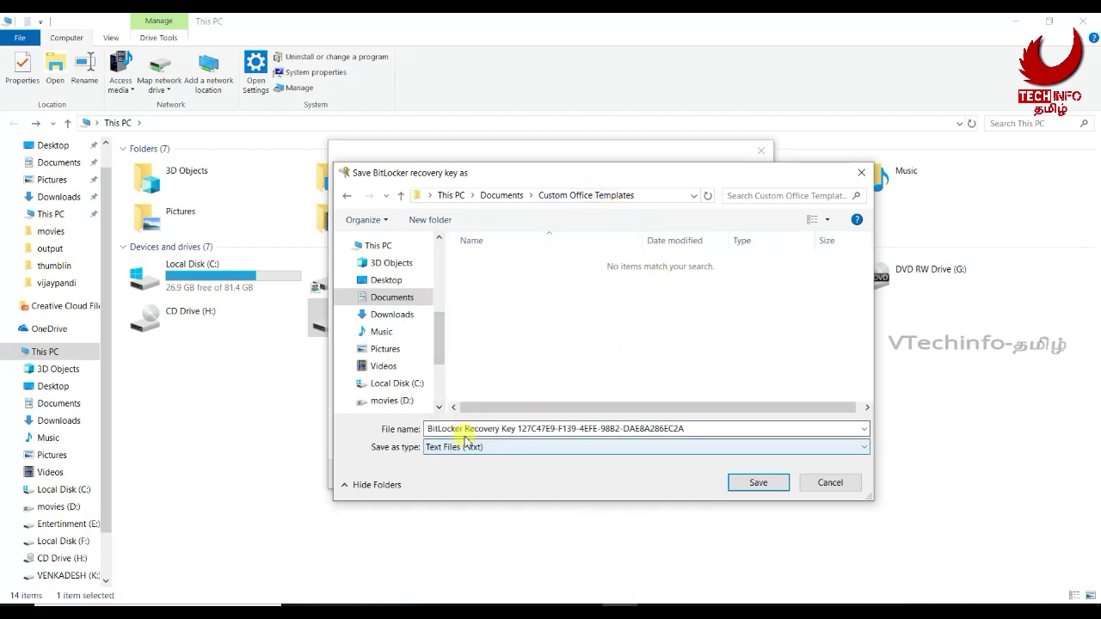
click(771, 485)
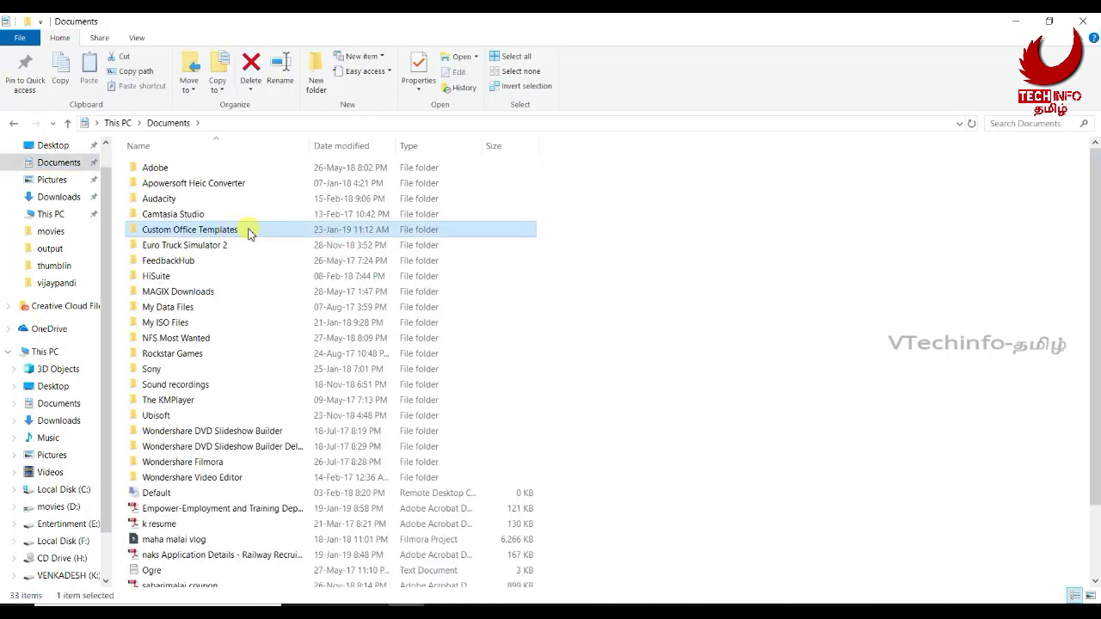
Step: Open the saved recovery key file from the Custom Office Templates folder and examine the recovery key
double_click(247, 230)
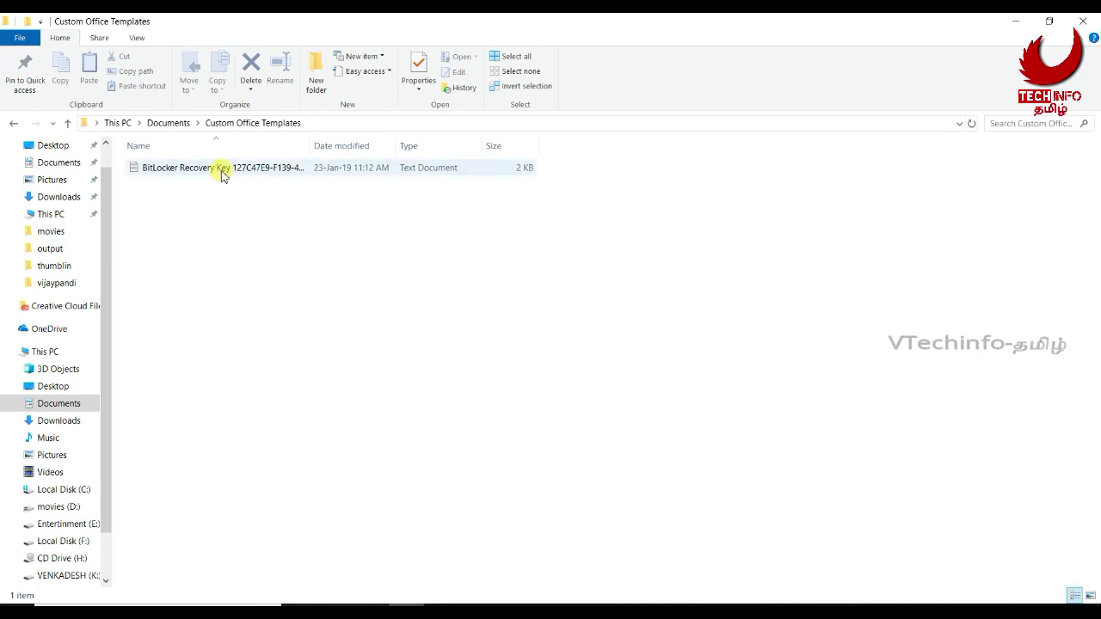
double_click(225, 170)
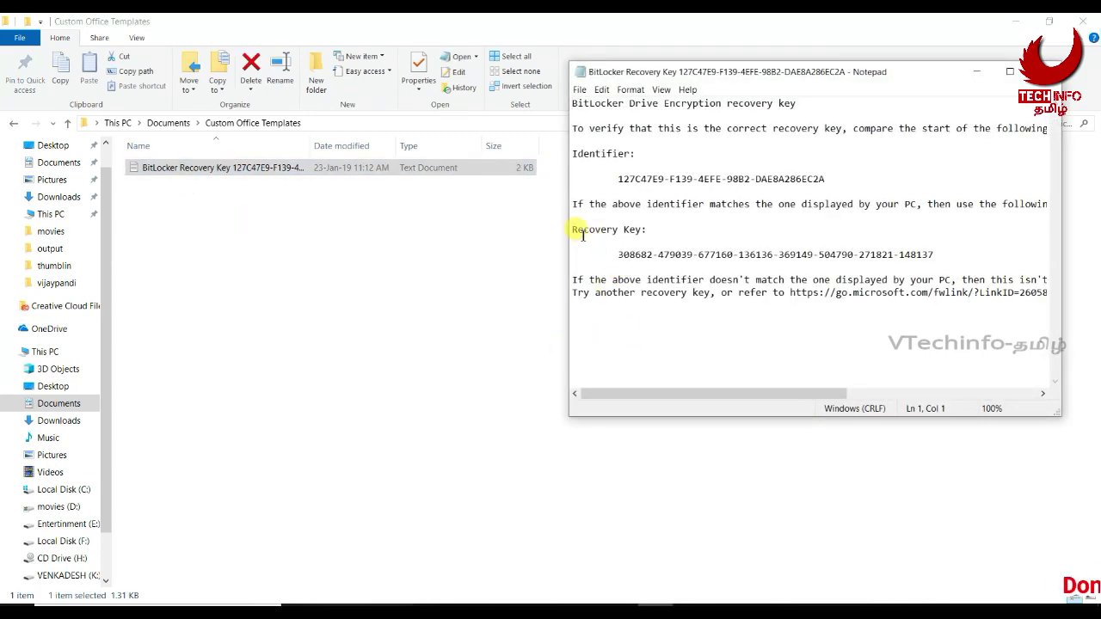
drag(619, 255, 941, 256)
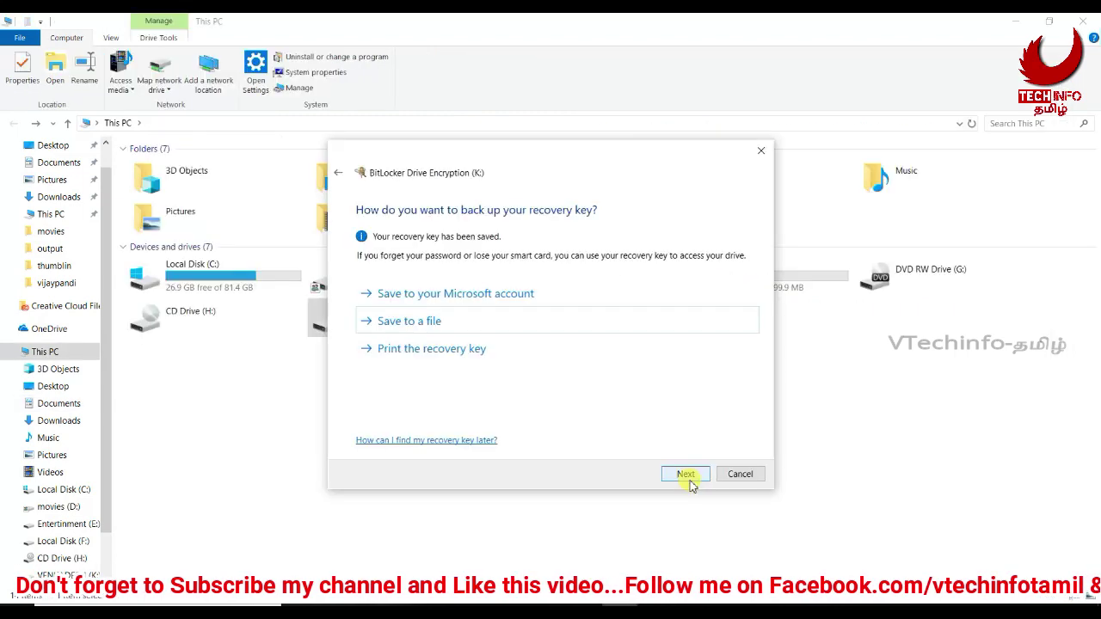
Step: Choose to encrypt used disk space only in Compatible mode, and start encrypting drive K:
click(689, 476)
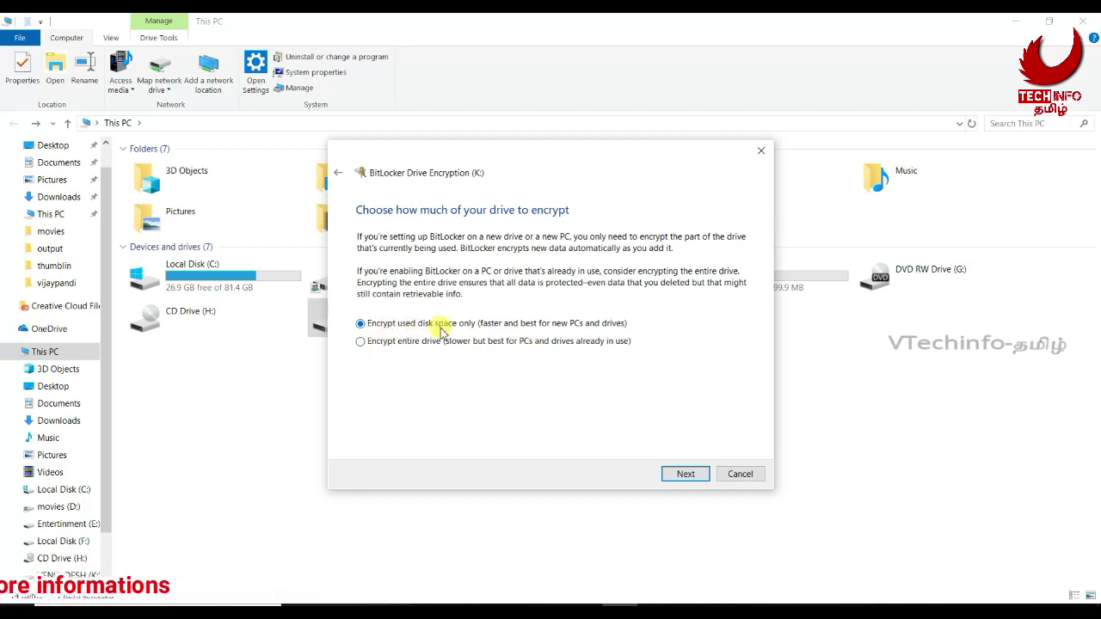
click(689, 480)
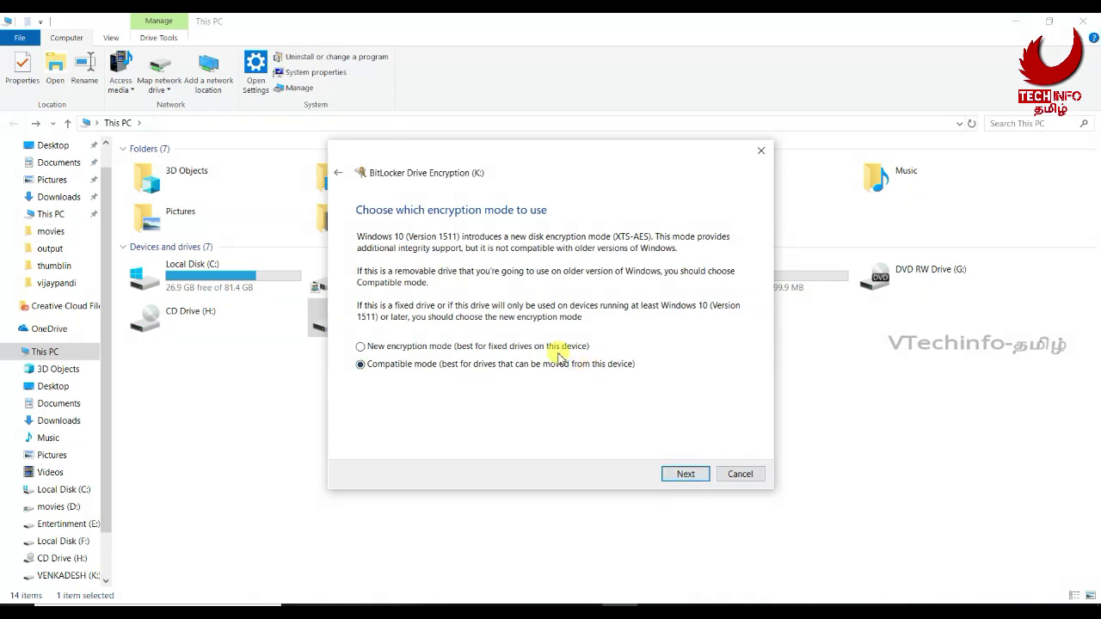
click(675, 475)
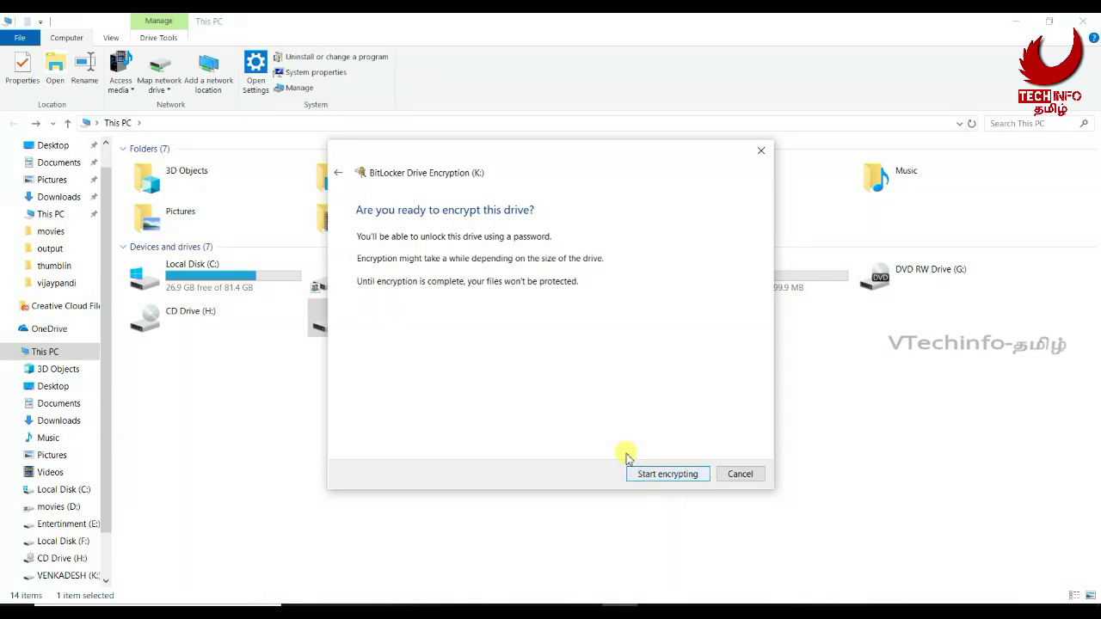
click(684, 476)
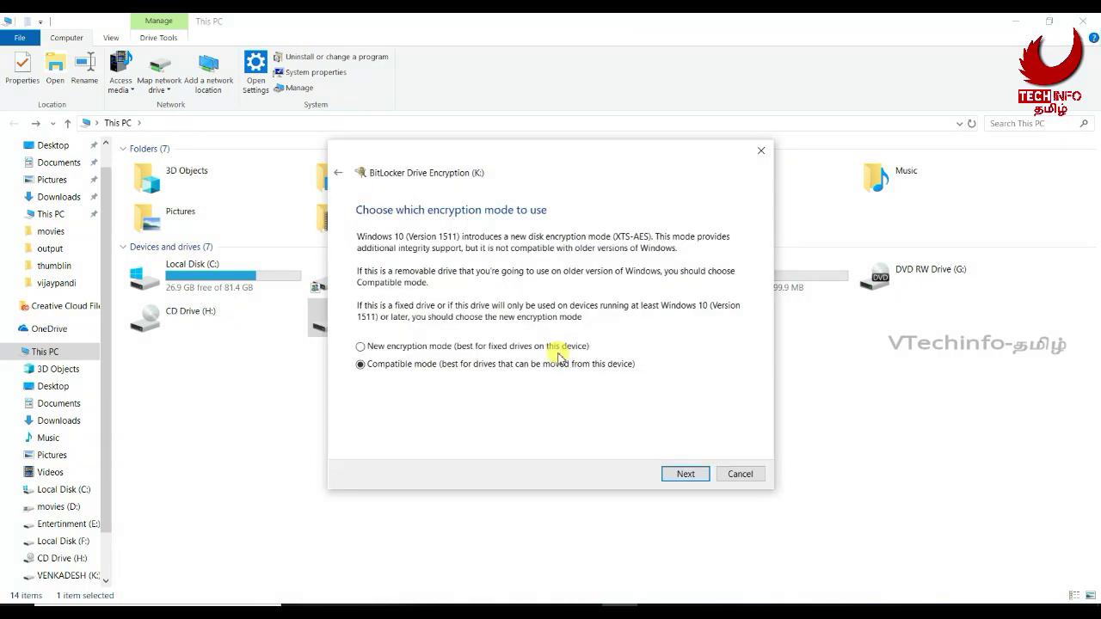
click(676, 473)
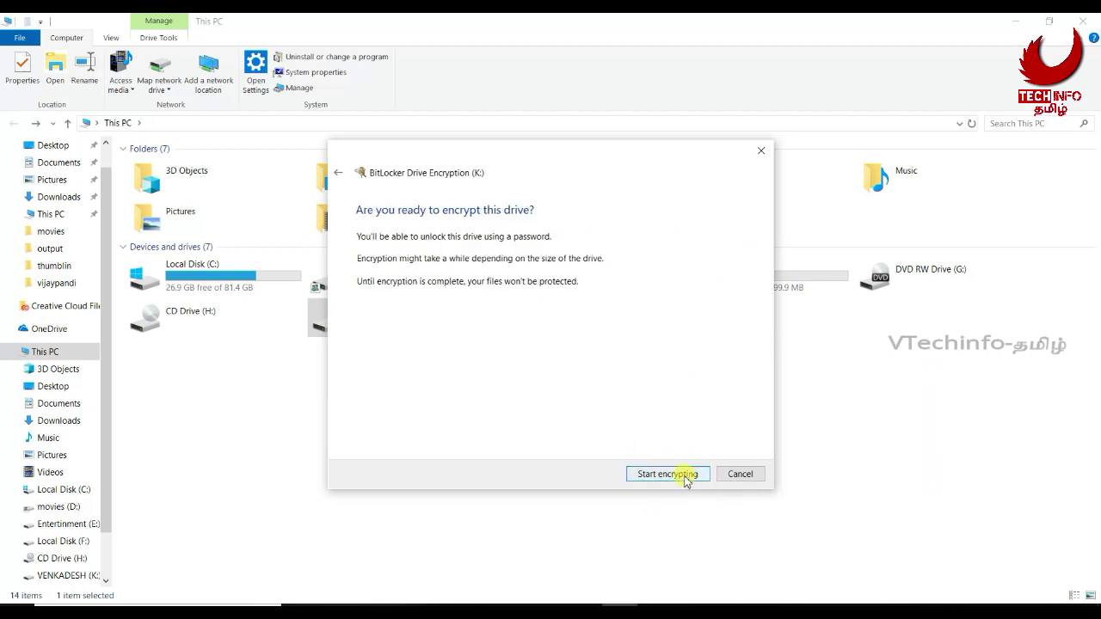
click(686, 474)
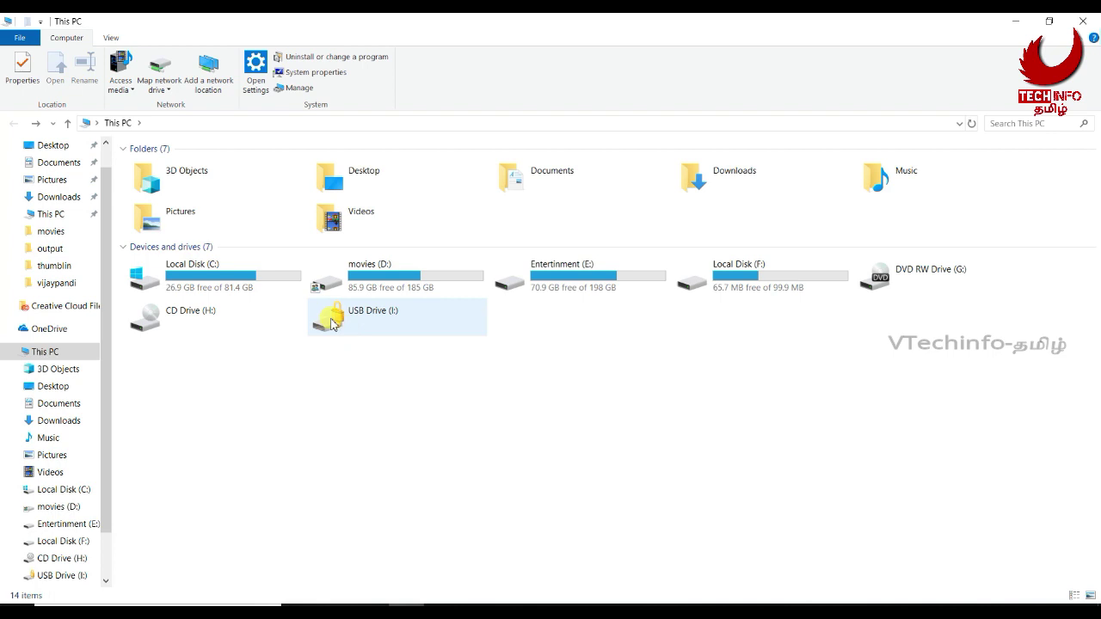
Step: Eject the locked USB drive (I:)
right_click(372, 323)
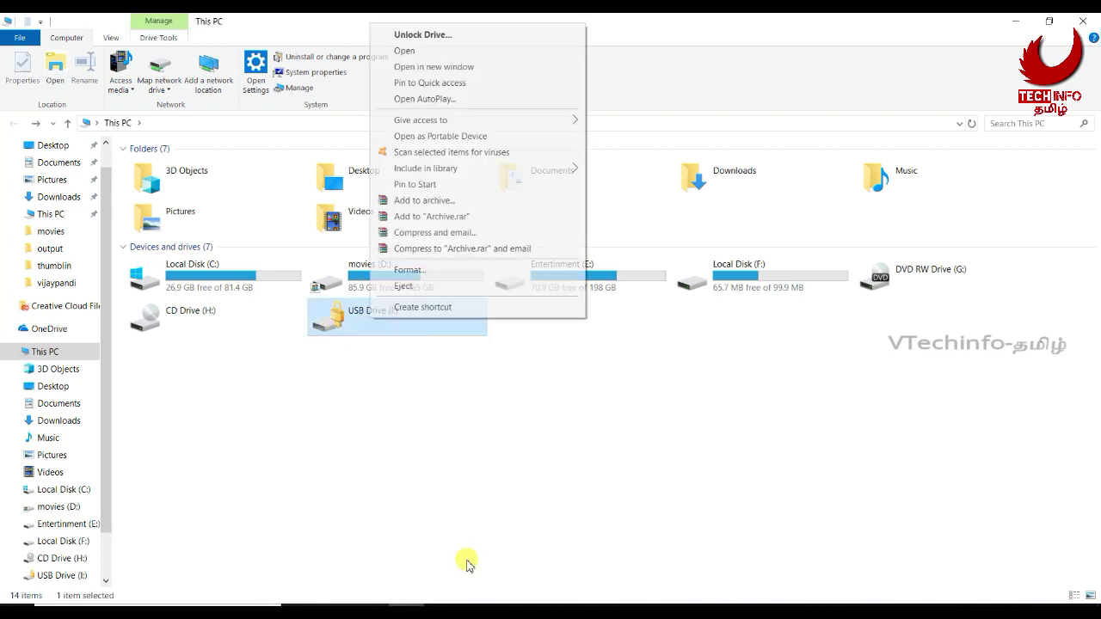
click(464, 287)
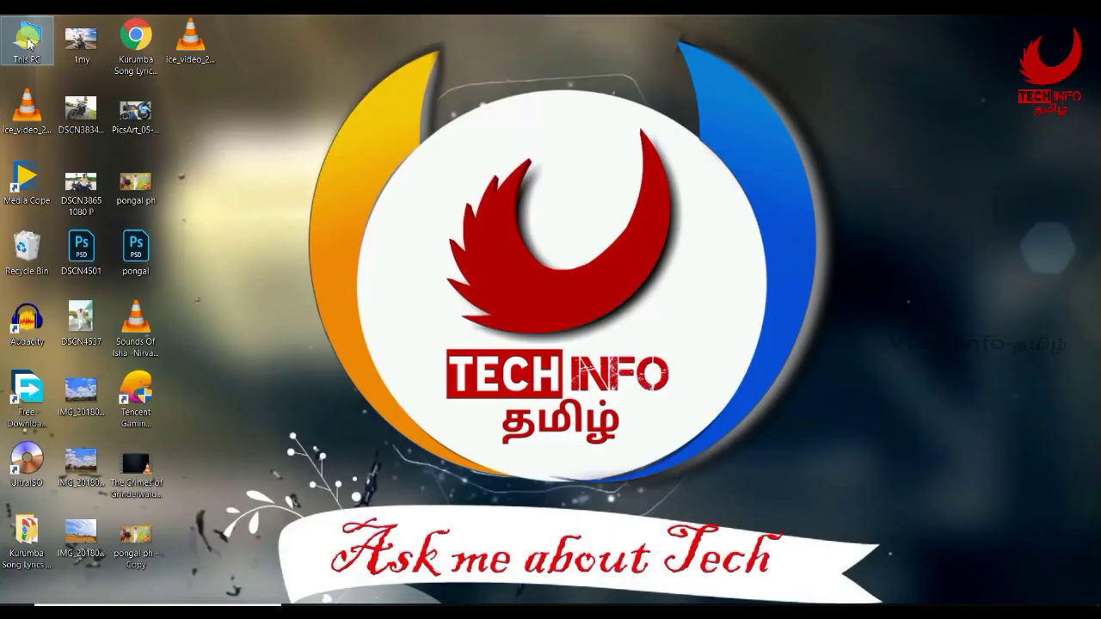
Step: Open the locked USB drive (K:) from This PC and show more options in its BitLocker unlock prompt
double_click(27, 39)
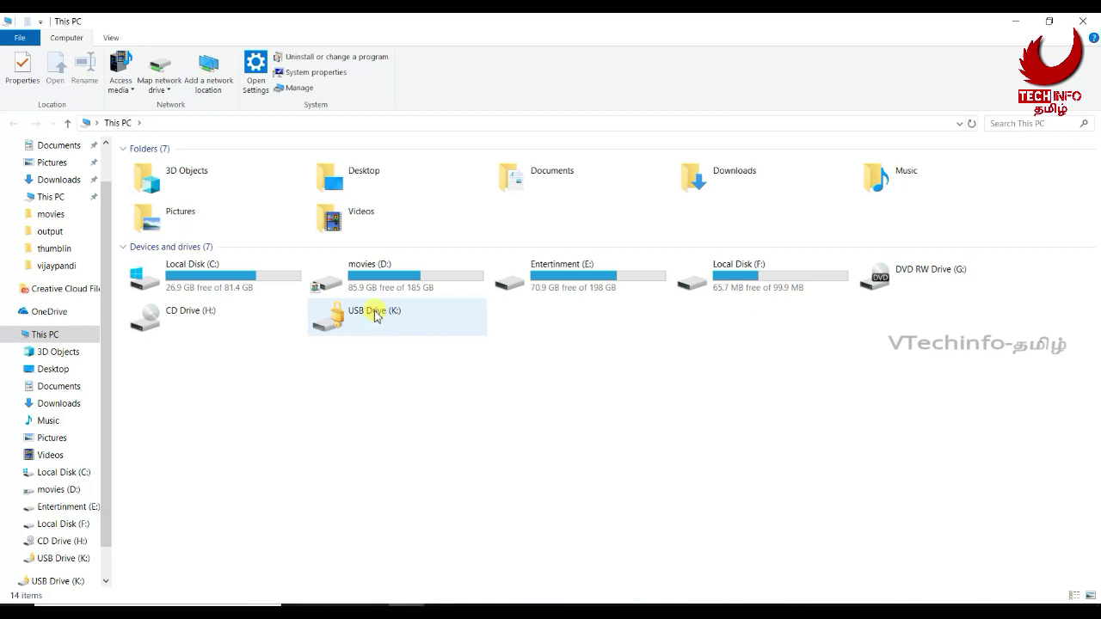
click(350, 319)
double_click(350, 318)
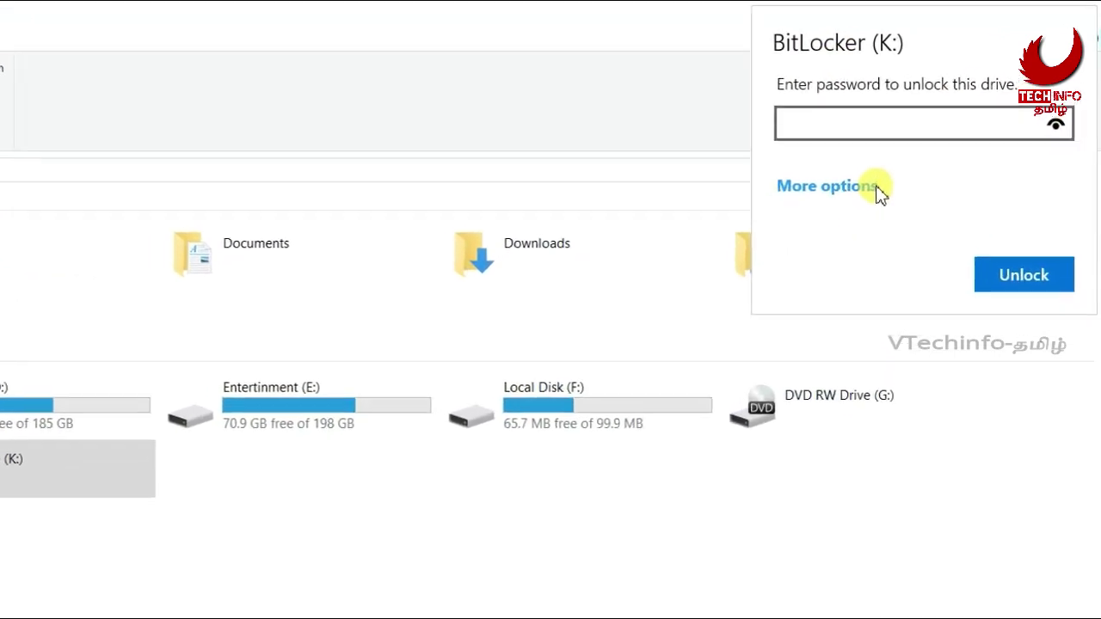
click(842, 213)
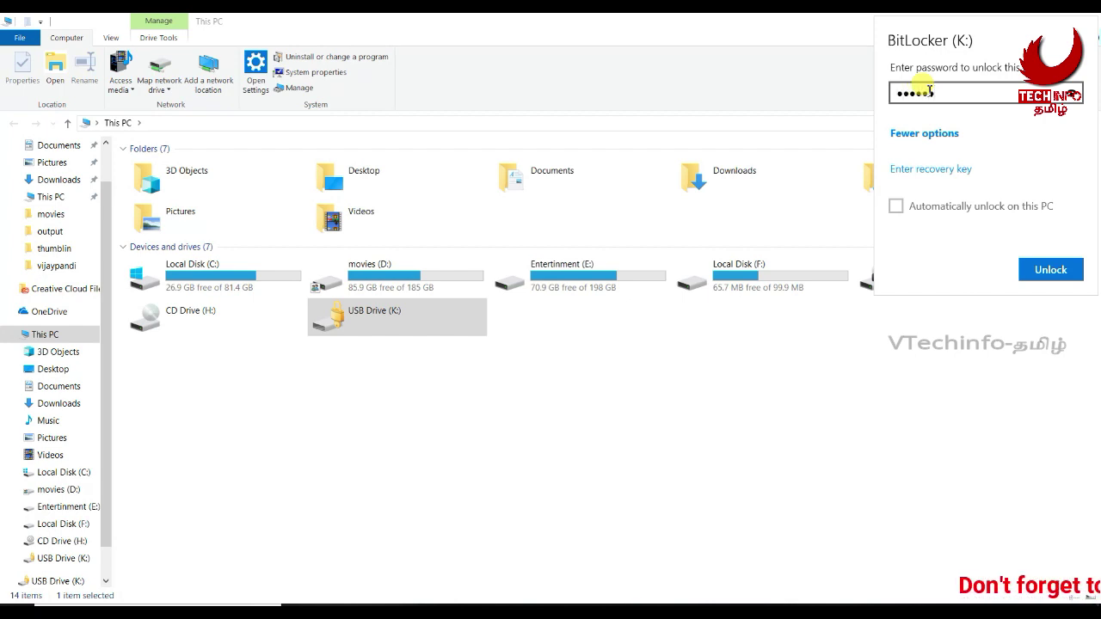
Step: Enter the BitLocker password, unlock drive K: with automatic unlocking left off, and open the drive
text(o)
click(1072, 95)
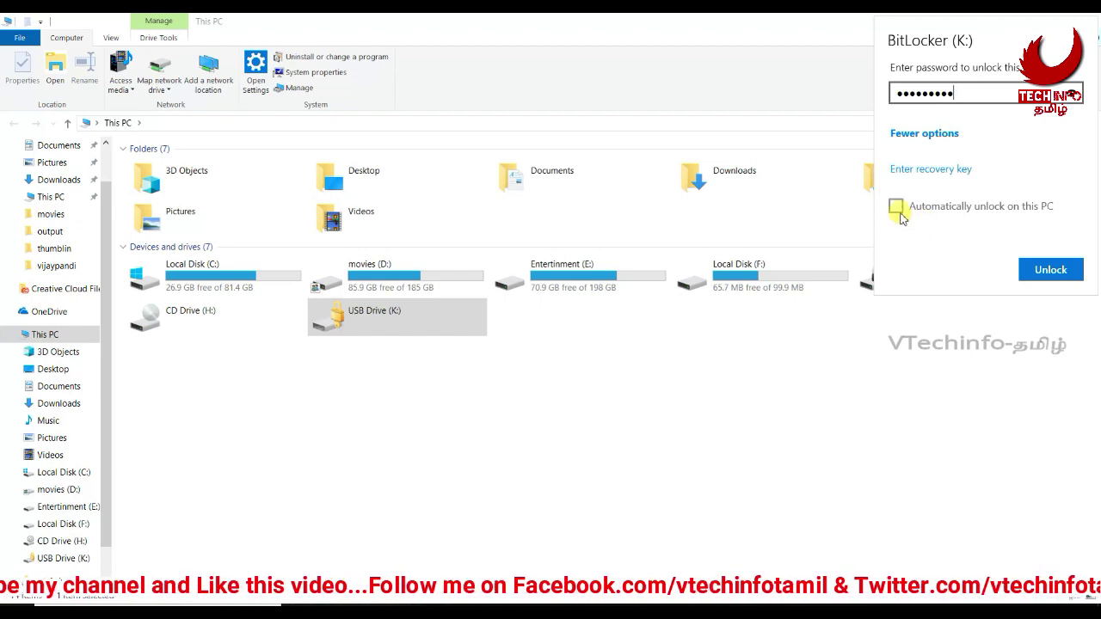
click(897, 210)
click(1049, 270)
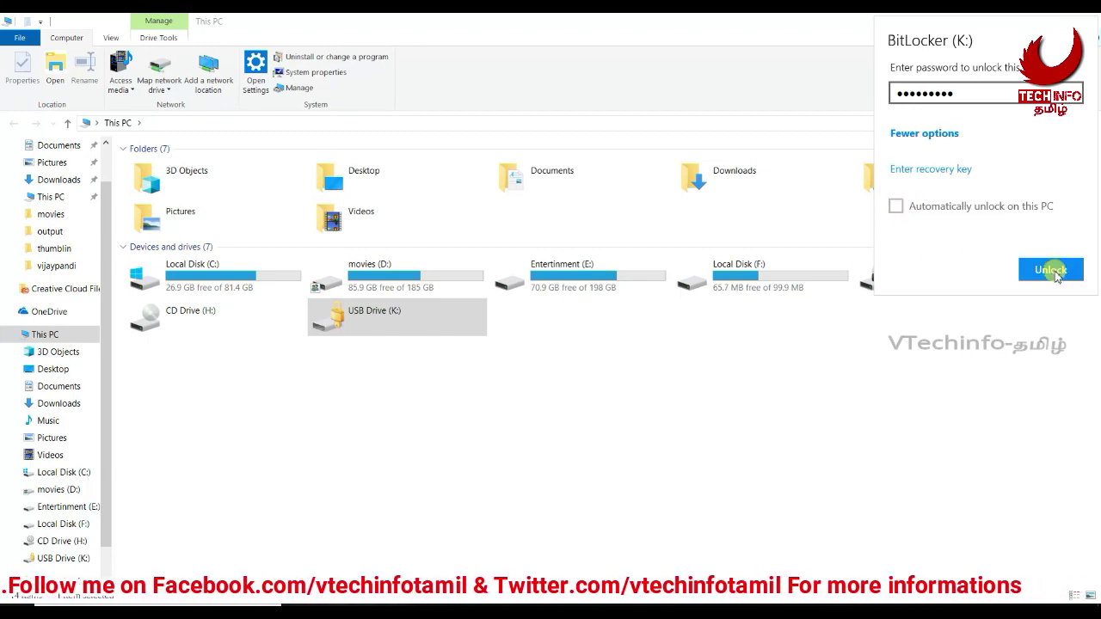
click(1052, 274)
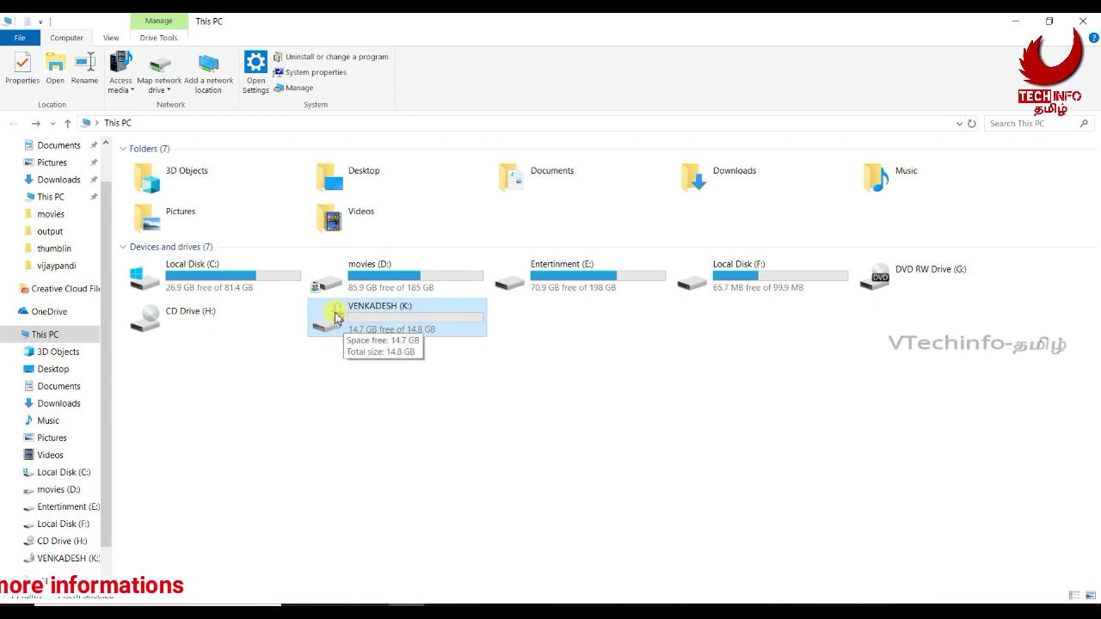
double_click(422, 316)
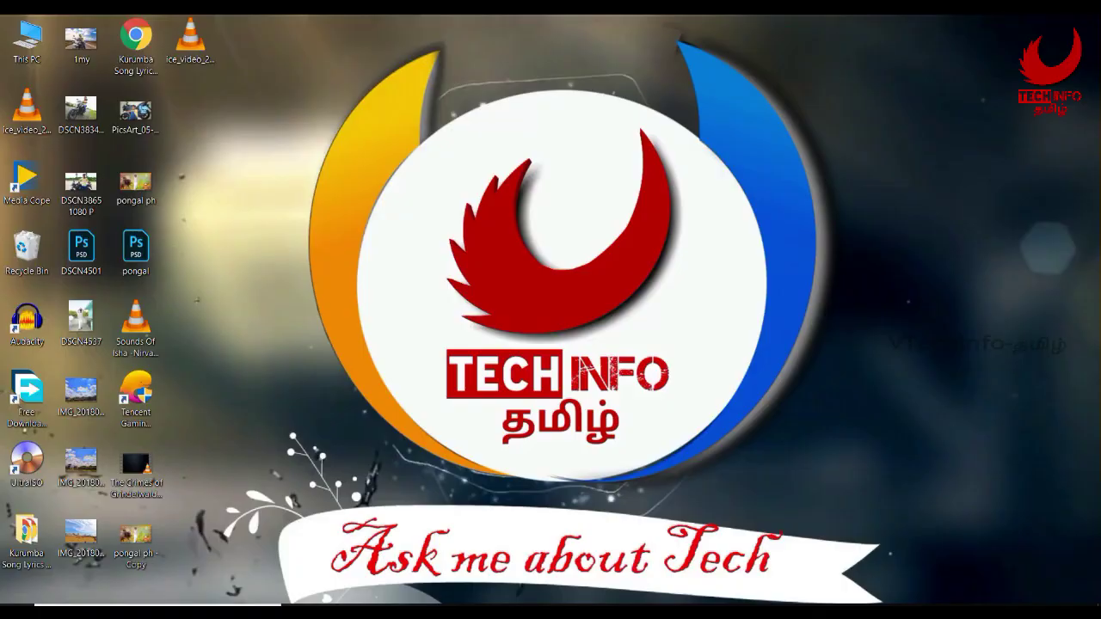
Step: Search Windows for "bitlo" and open Manage BitLocker
key(super+s)
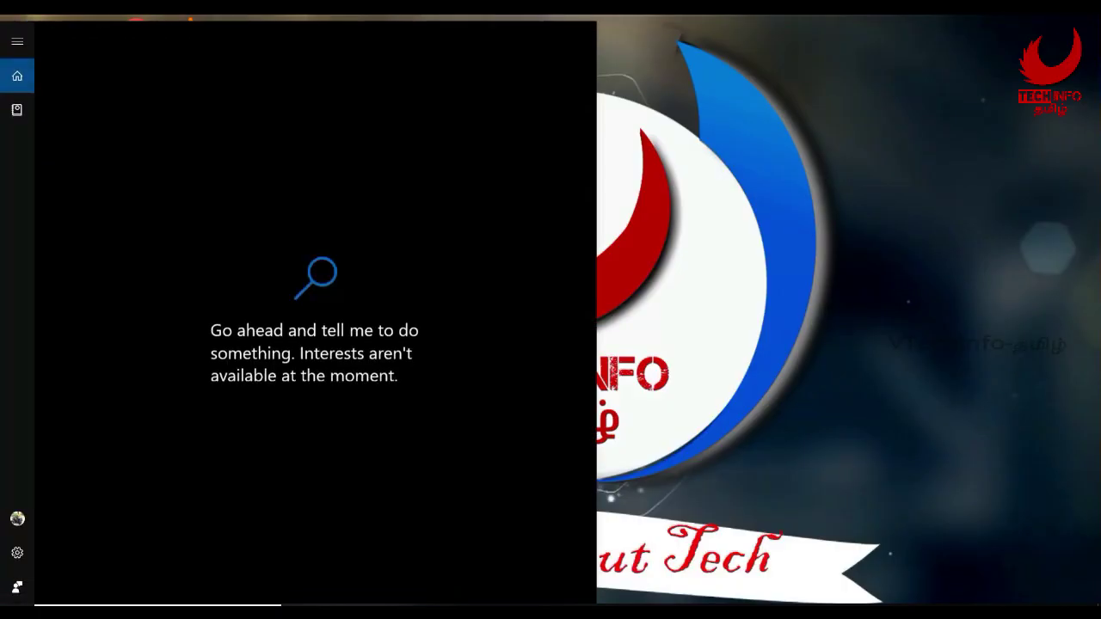
text(bitlo)
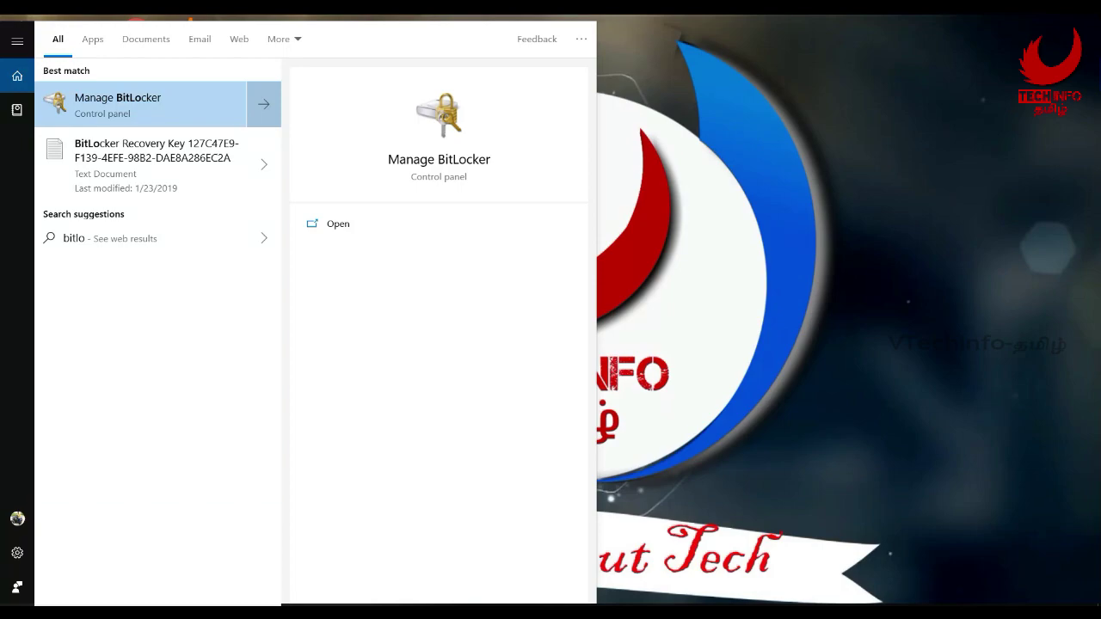
key(Return)
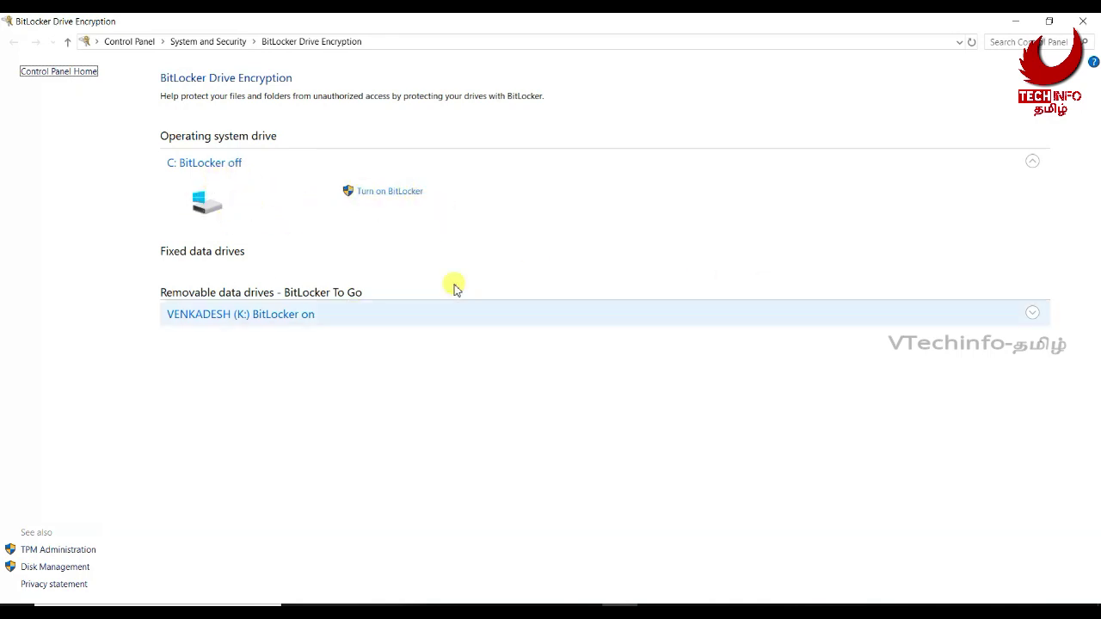
Step: Turn off BitLocker for removable drive K:, confirm the decryption, and dismiss the completion notice
click(267, 316)
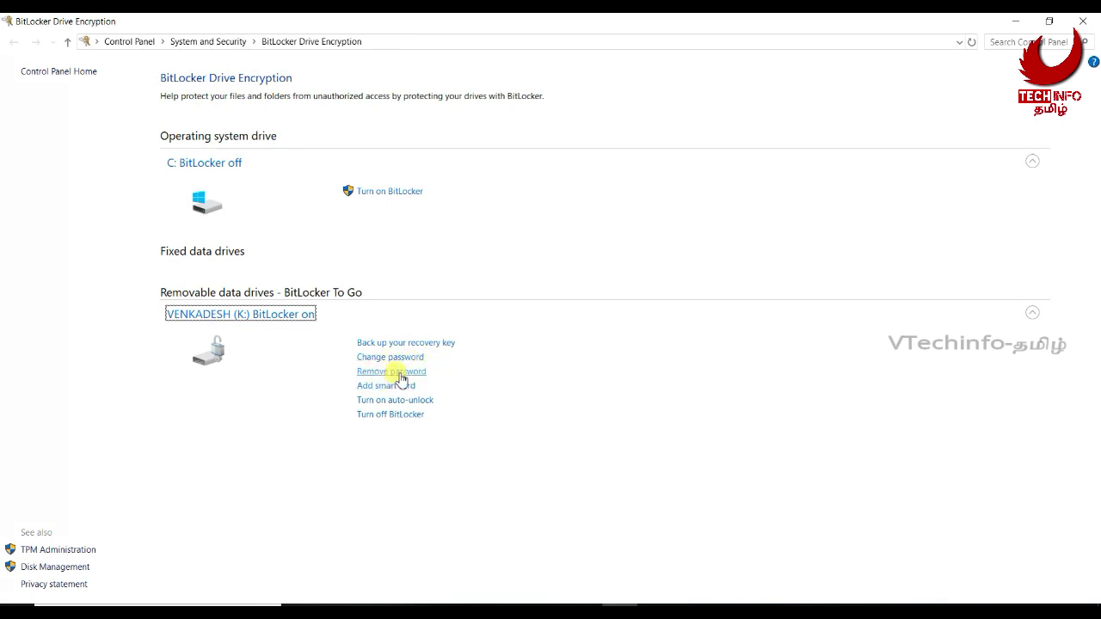
click(398, 417)
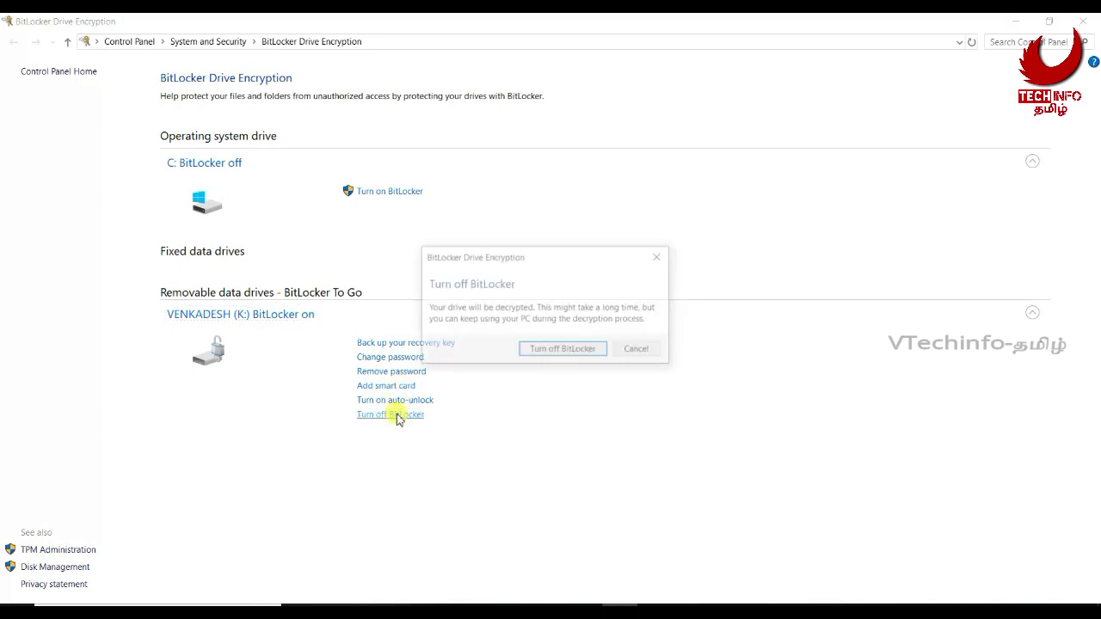
click(586, 354)
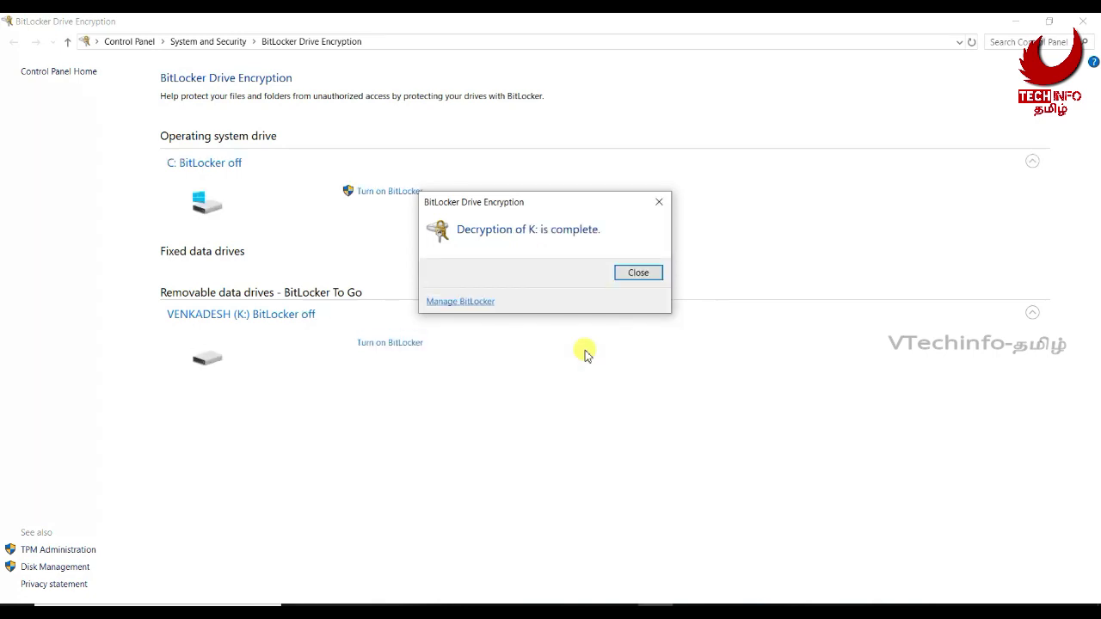
click(630, 273)
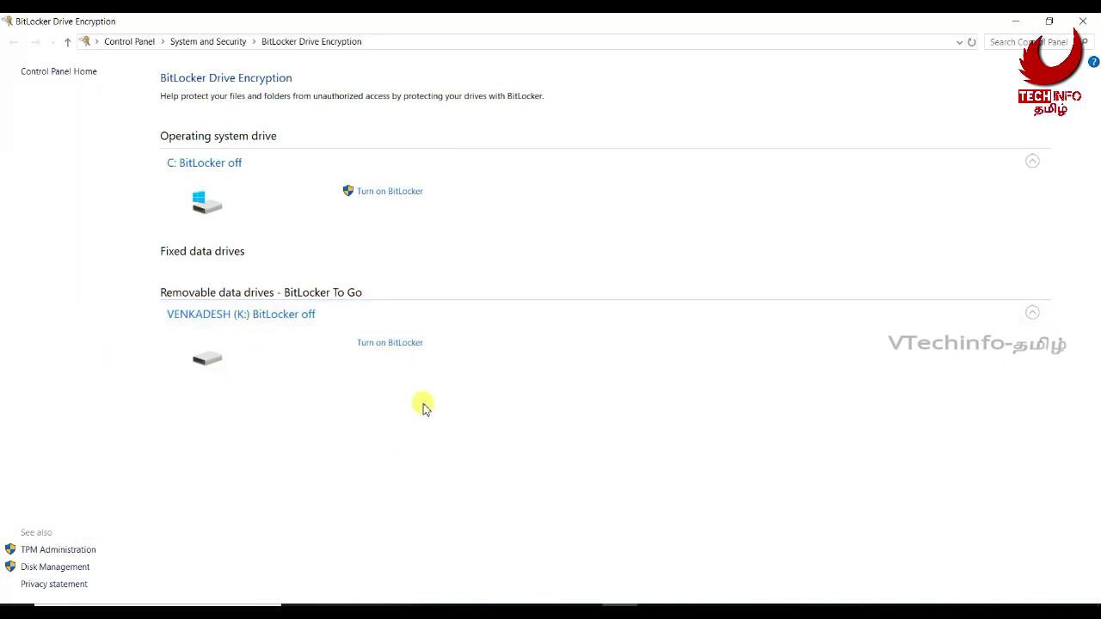